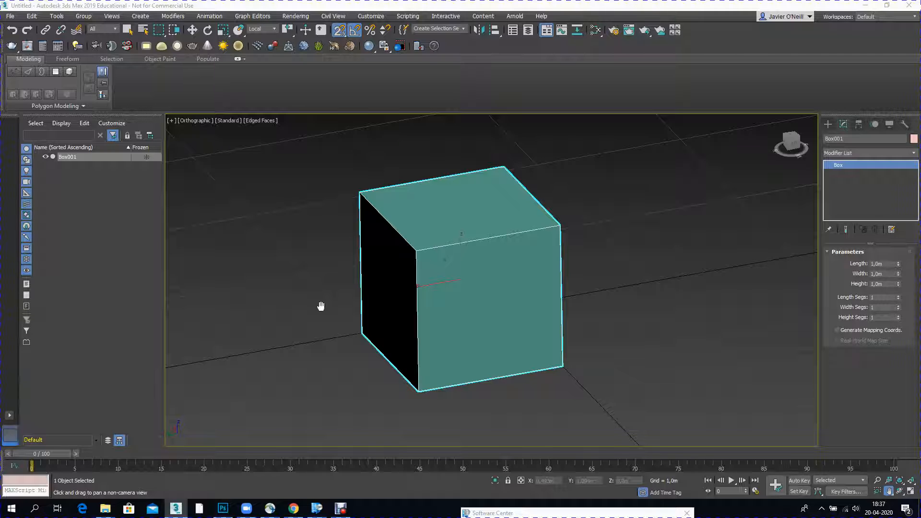
Apply a UVW Map modifier to the selected box.
left_click(900, 491)
left_click_drag(528, 303, 543, 304)
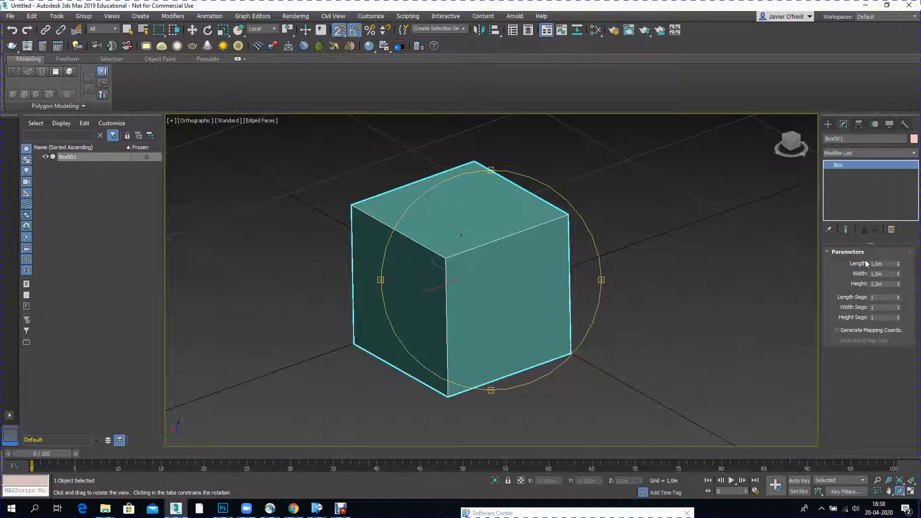
left_click(914, 153)
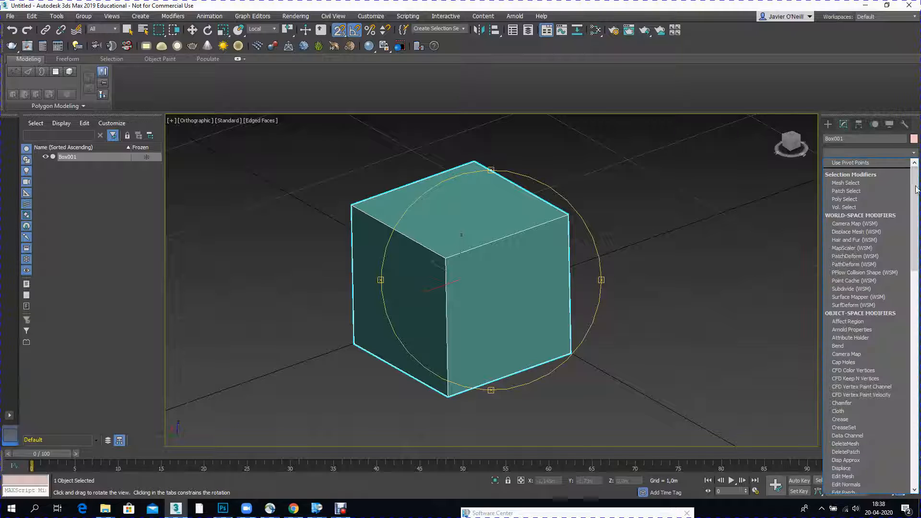
left_click_drag(915, 206, 910, 419)
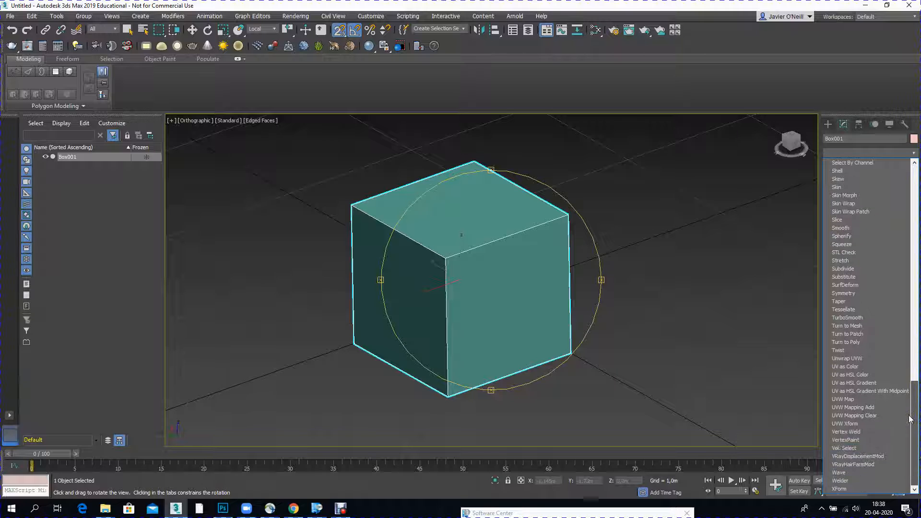
left_click(851, 400)
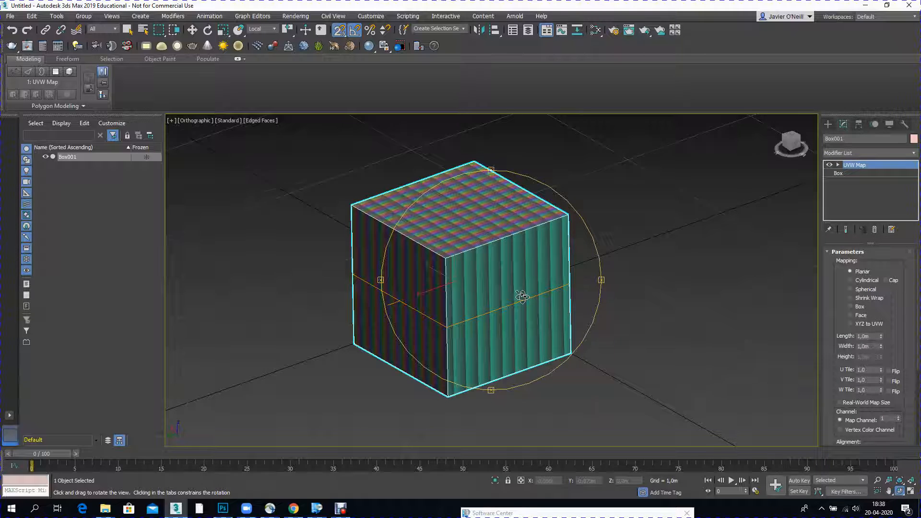
left_click_drag(528, 293, 512, 271)
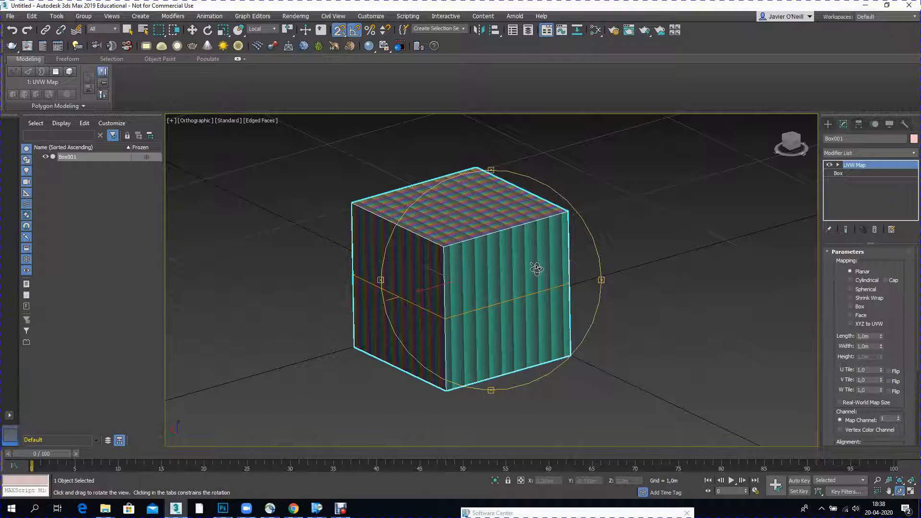
left_click_drag(543, 272, 475, 278)
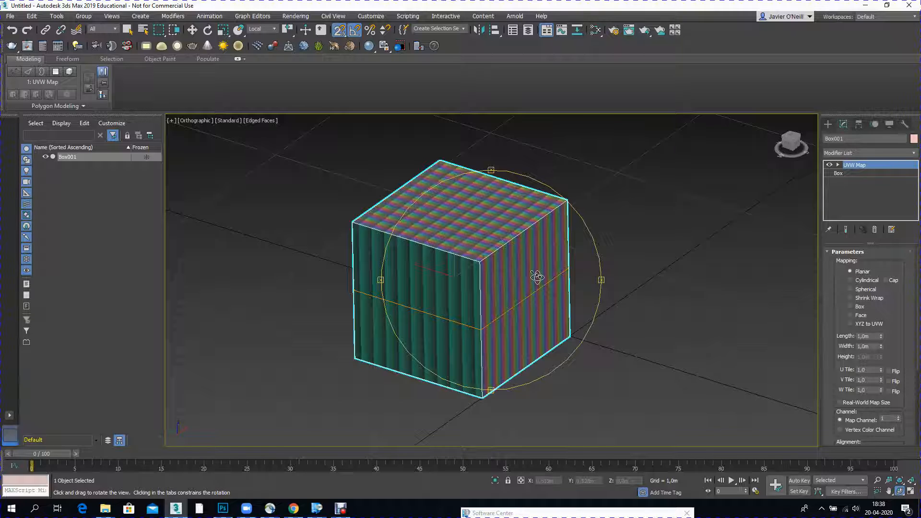
left_click_drag(536, 277, 507, 278)
mouse_move(510, 223)
left_mouse_down()
mouse_move(516, 237)
mouse_move(505, 259)
mouse_move(550, 210)
mouse_move(553, 192)
mouse_move(523, 231)
left_mouse_up()
Activate the Gizmo level of the UVW Map modifier and turn off object snapping and angle snapping.
left_click(839, 165)
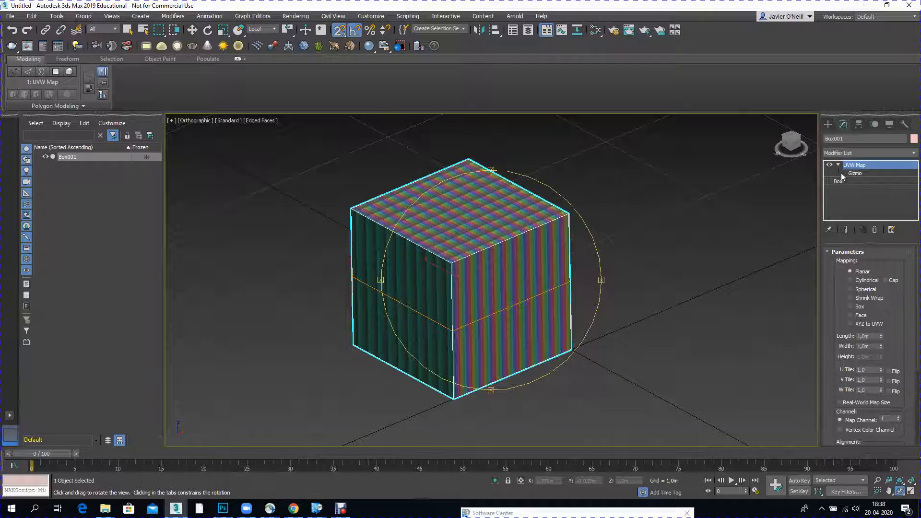
left_click(852, 175)
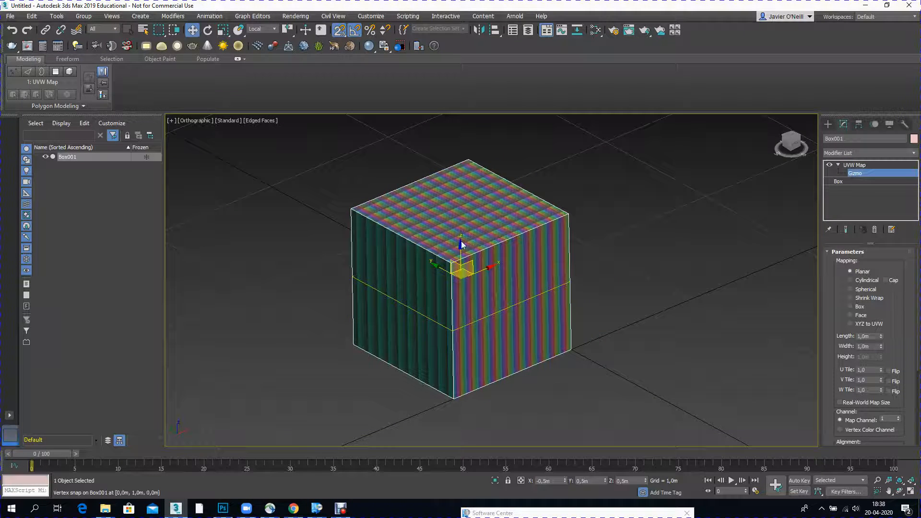
left_click(340, 30)
left_click(354, 30)
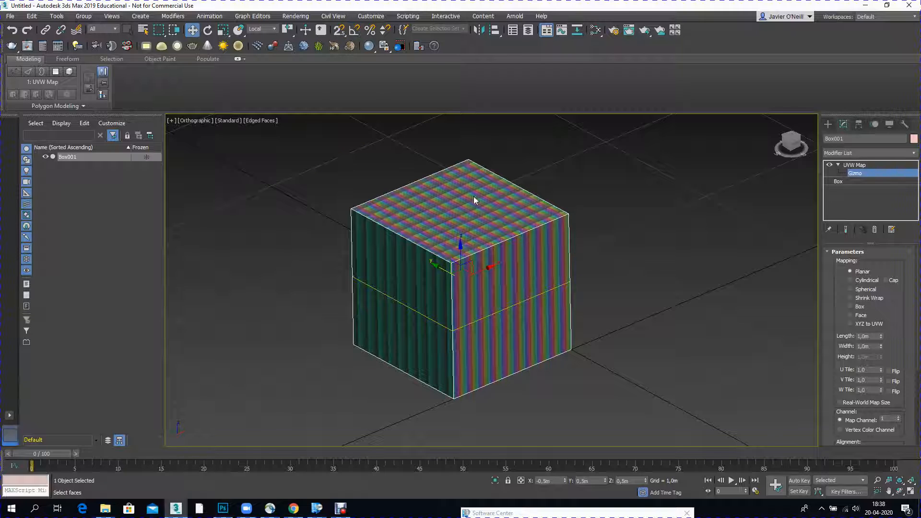
Try to move the mapping gizmo vertically along Z and undo the move.
left_click_drag(461, 245, 452, 274)
key("ctrl+z")
key("ctrl+z")
Try the Cylindrical, Spherical, Shrink Wrap, Box and XYZ to UVW mapping types on the box in turn.
left_click(851, 280)
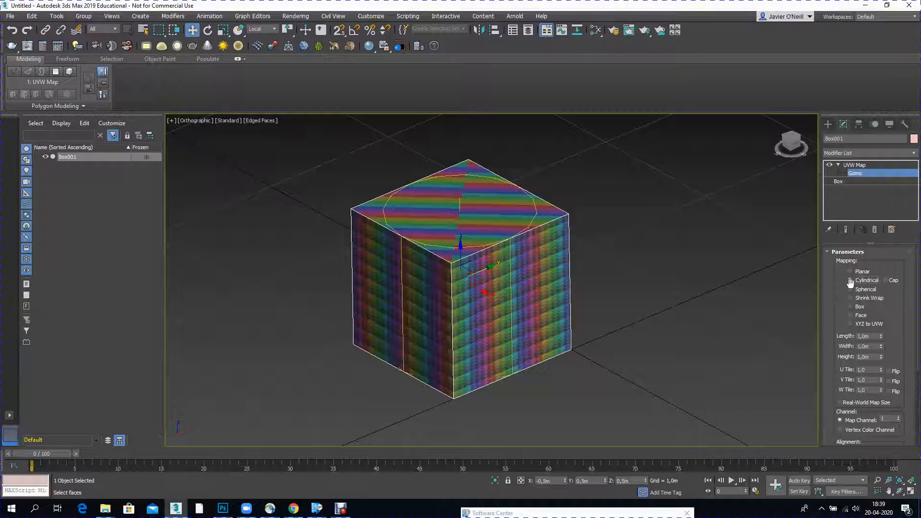
left_click(850, 289)
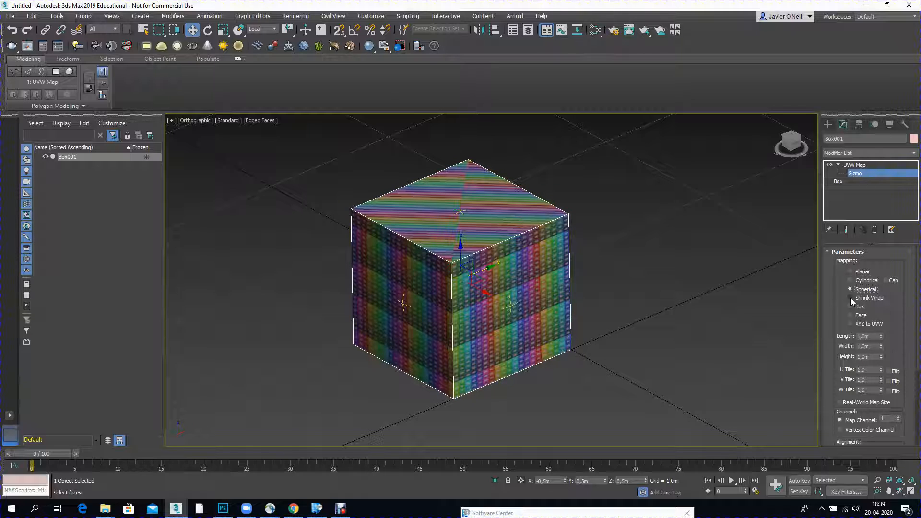
left_click(851, 298)
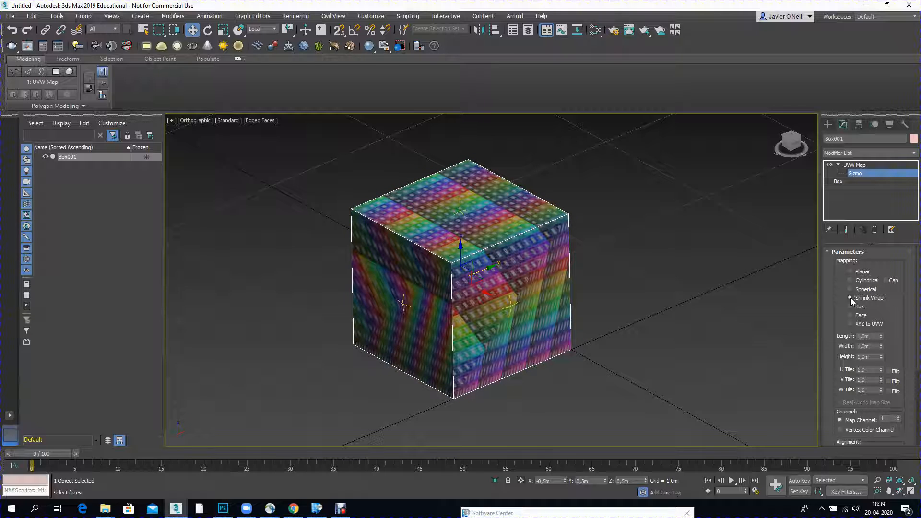
left_click(850, 307)
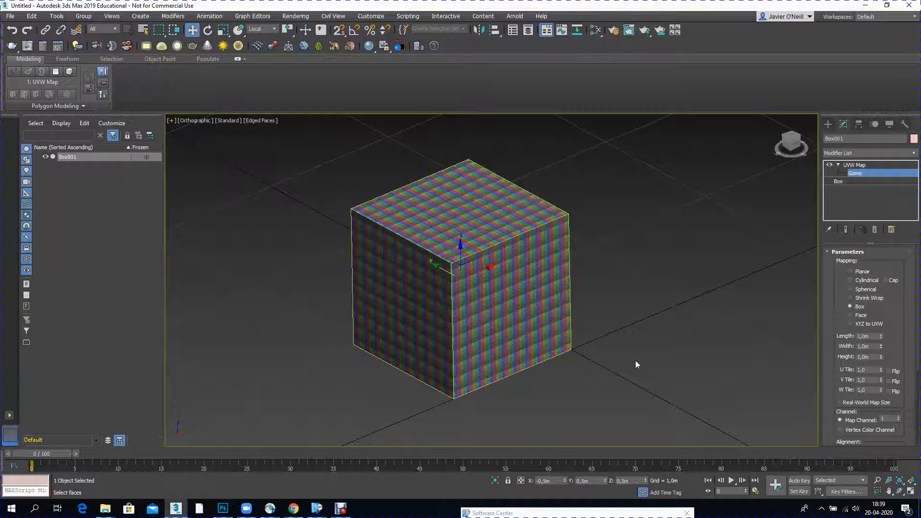
left_click(900, 491)
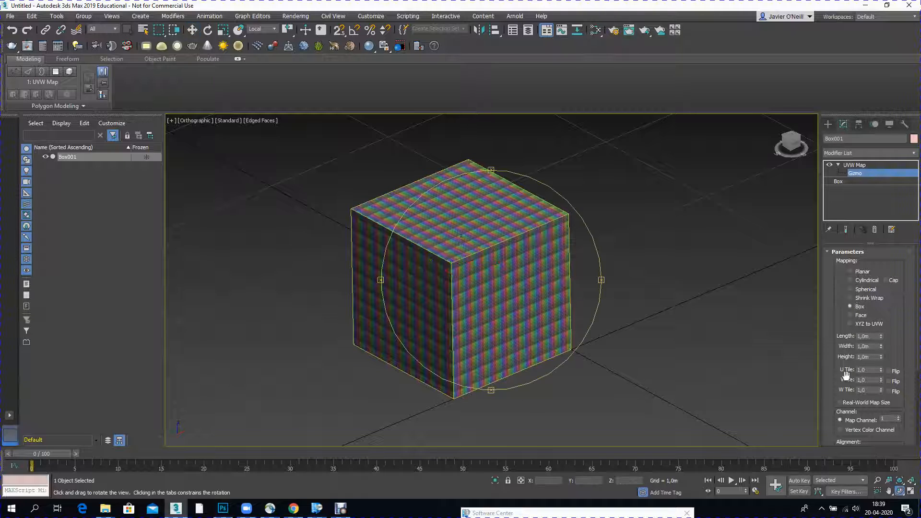
left_click(851, 324)
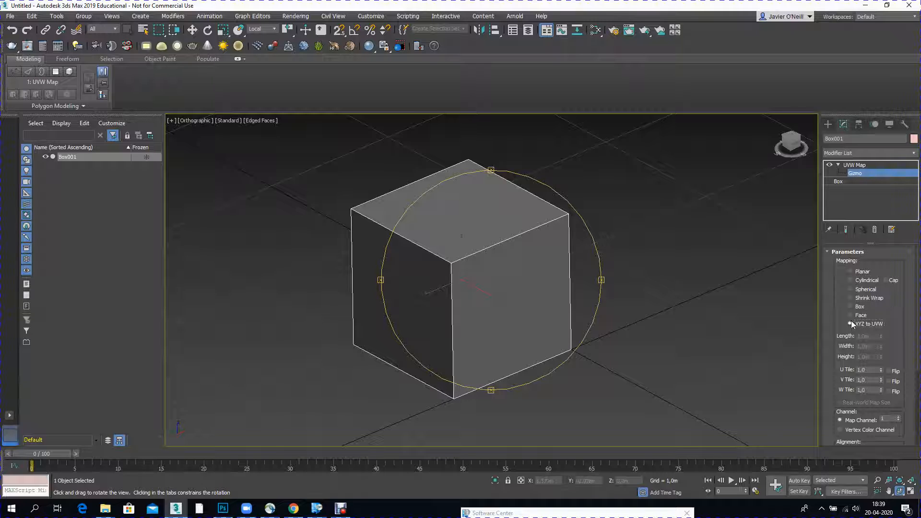
Set the UVW Map mapping type to Box.
left_click(850, 306)
left_click_drag(518, 304, 536, 295)
left_click_drag(587, 329, 424, 298)
scroll(514, 310, "up", 4)
scroll(503, 328, "down", 2)
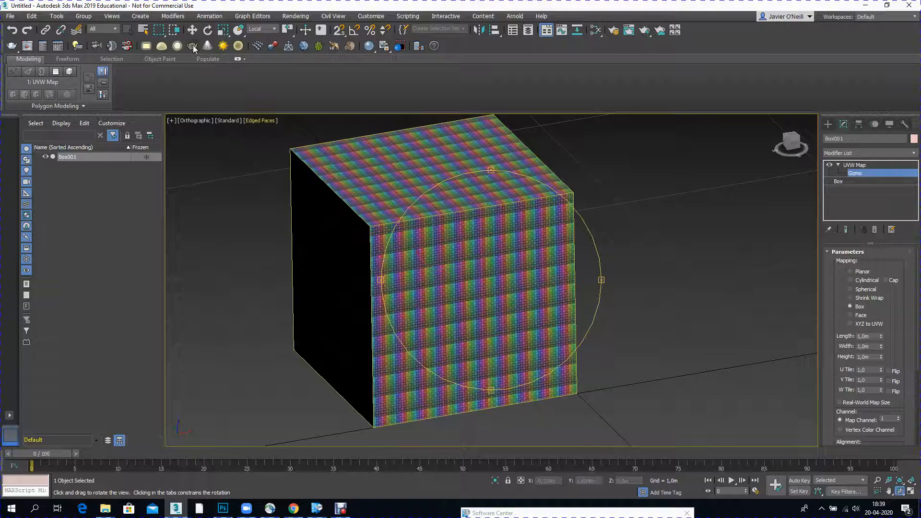
Try to scale the mapping gizmo uniformly, and set the U, V and W tiling to 5.
left_click(223, 30)
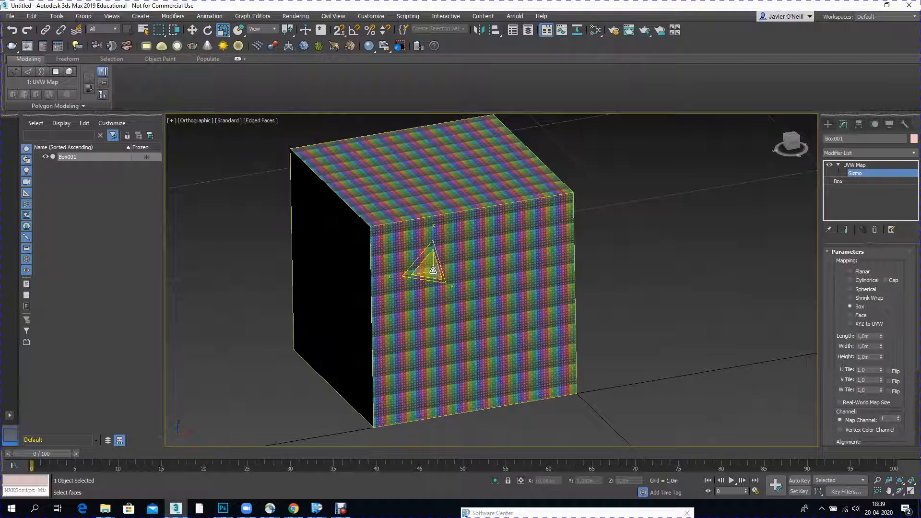
mouse_move(429, 267)
left_mouse_down()
mouse_move(427, 243)
mouse_move(426, 289)
mouse_move(426, 273)
left_mouse_up()
left_click(871, 370)
type("5")
left_click(863, 380)
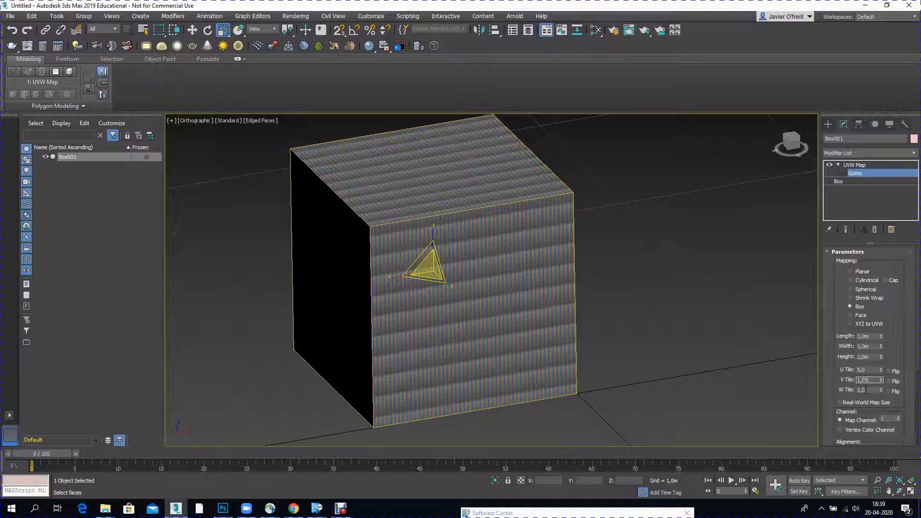
type("5")
left_click(863, 390)
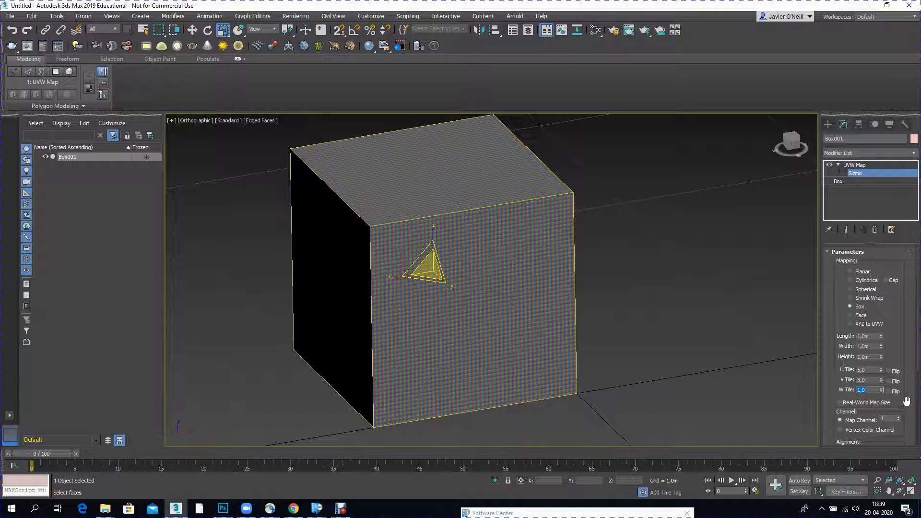
type("5")
key("Return")
Reset the U, V and W tiling of the box mapping to 1.
right_click(882, 383)
right_click(882, 370)
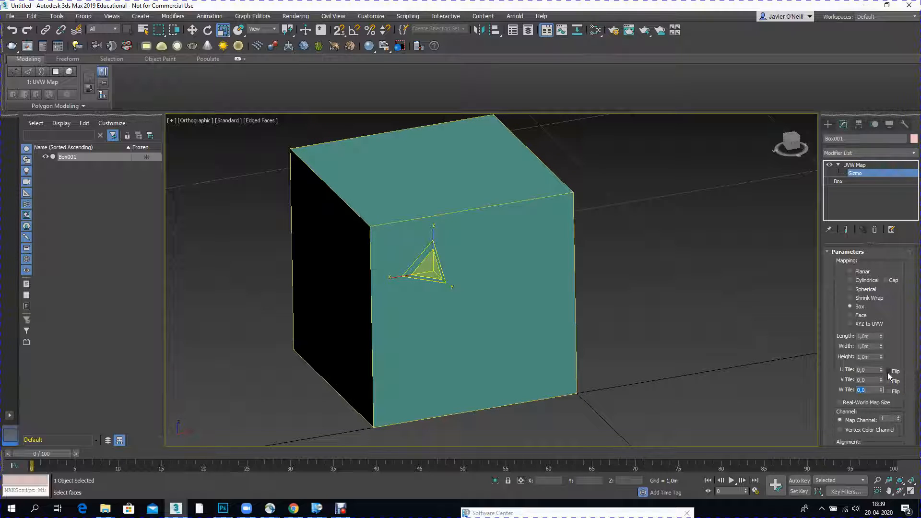
type("1")
double_click(868, 380)
type("1")
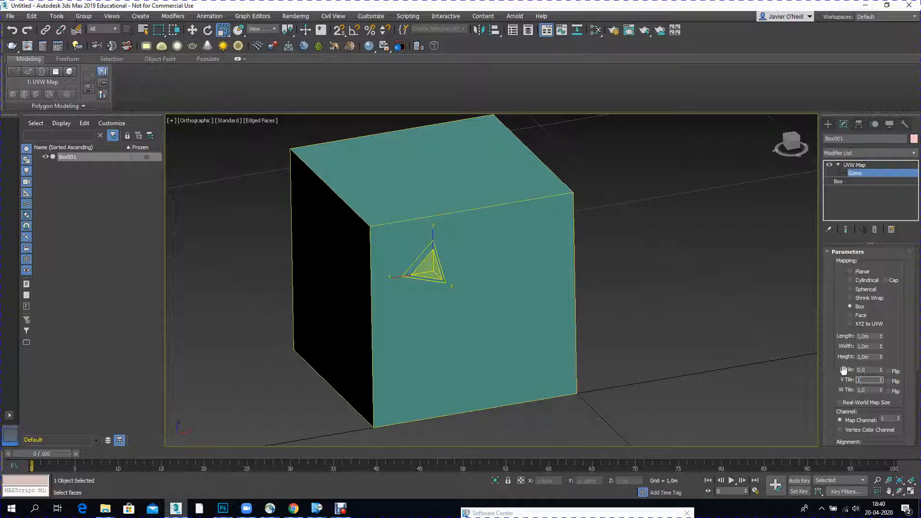
double_click(869, 370)
type("1")
key("Return")
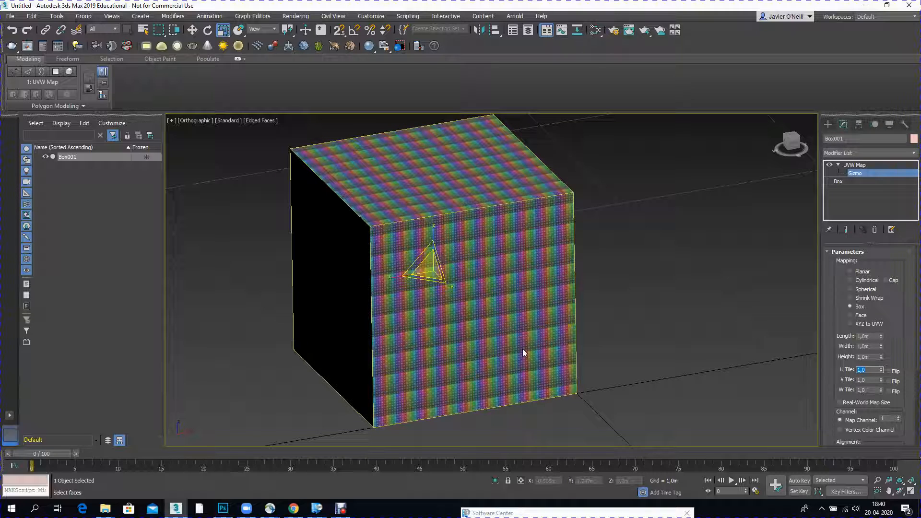
Collapse the UVW Map modifier into the box to turn it into an editable mesh.
left_click_drag(837, 413, 840, 295)
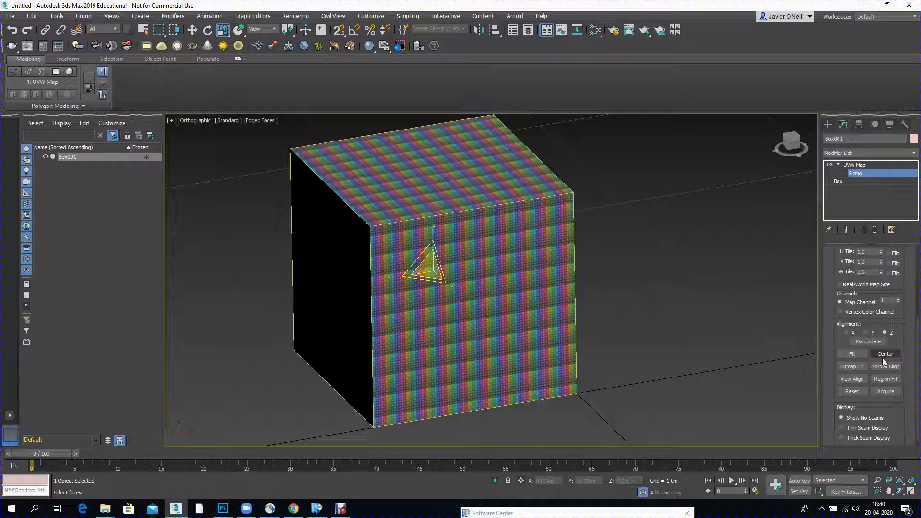
left_click_drag(831, 262, 832, 346)
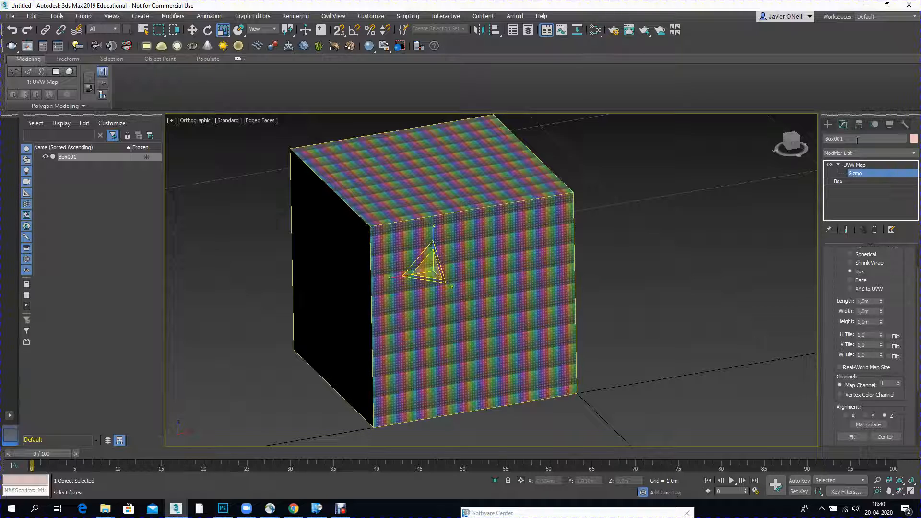
right_click(855, 169)
left_click(823, 249)
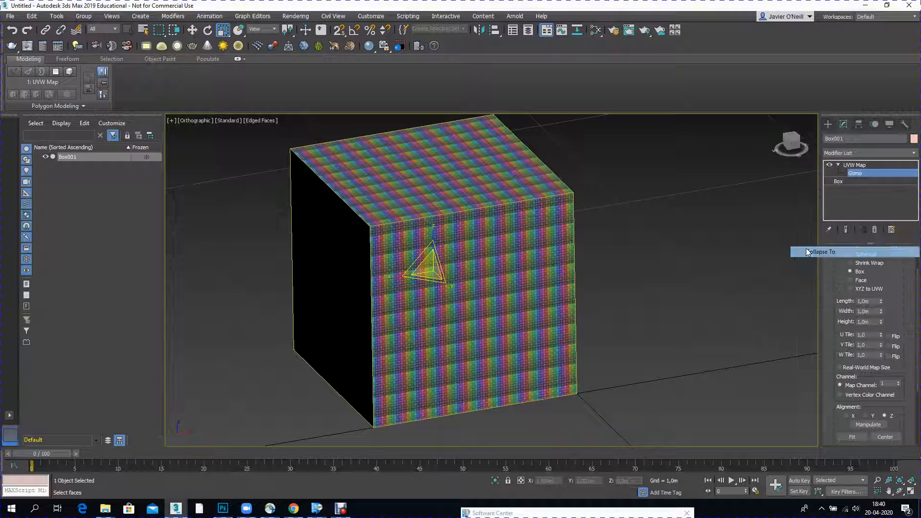
left_click(504, 293)
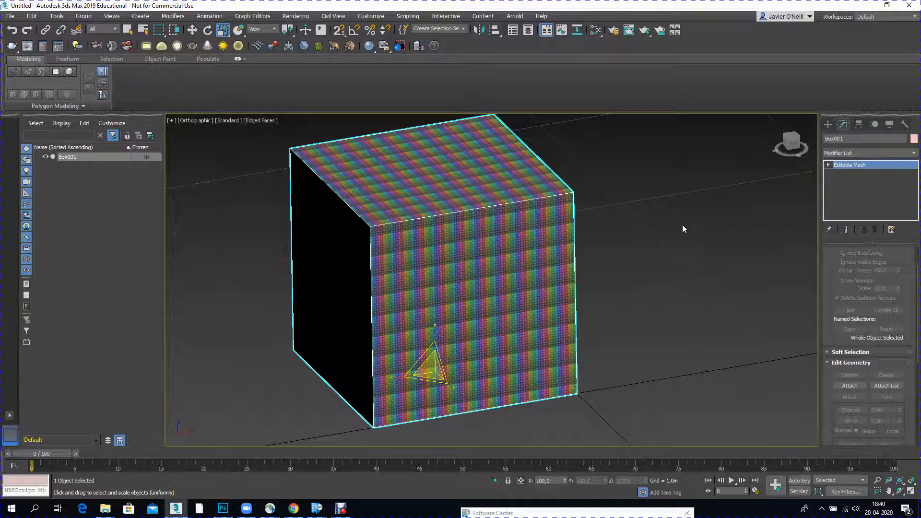
Apply an Unwrap UVW modifier to the collapsed box.
left_click(913, 153)
scroll(888, 316, "down", 10)
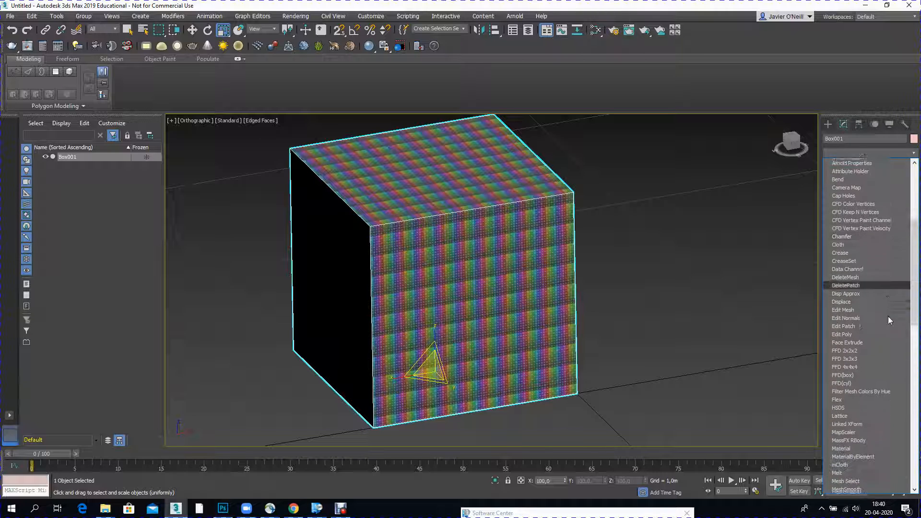
scroll(887, 322, "down", 13)
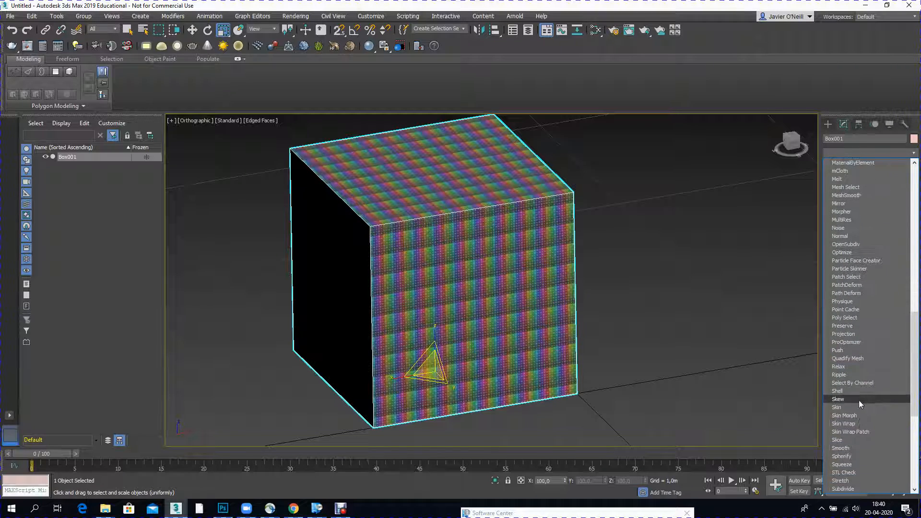
scroll(859, 401, "down", 5)
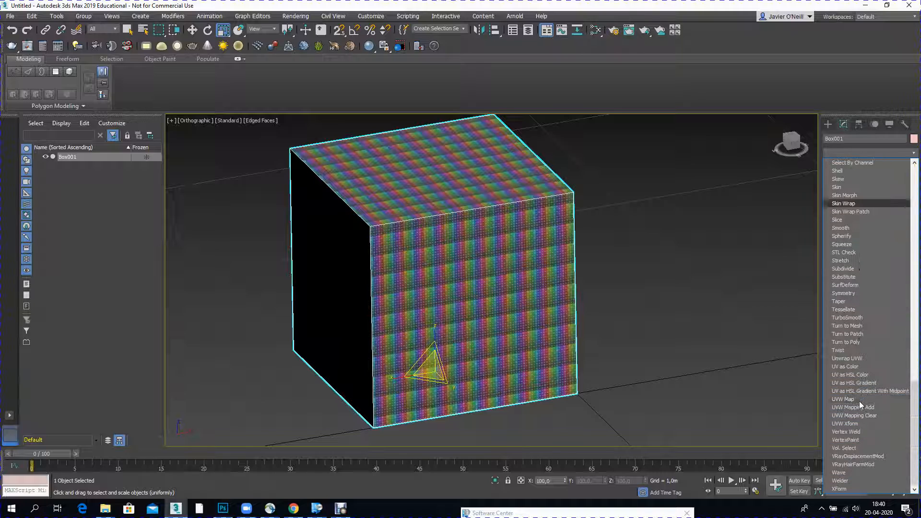
left_click(845, 358)
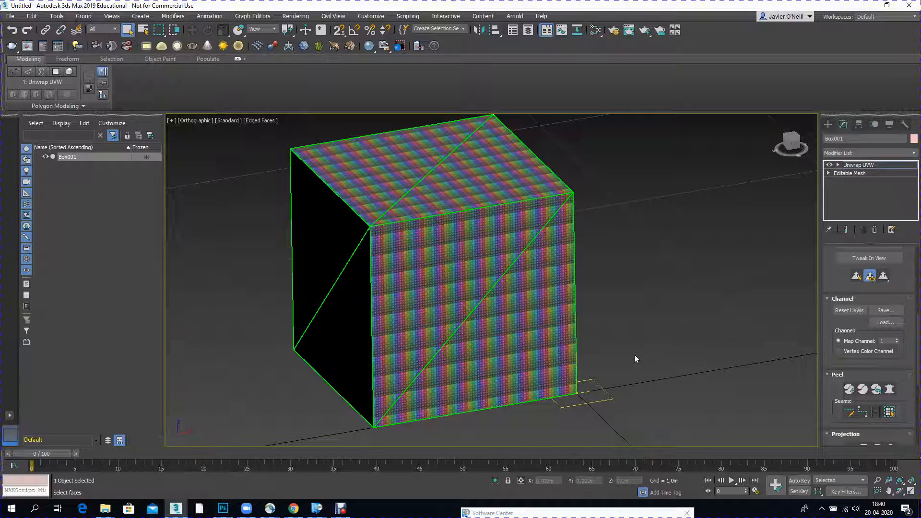
left_click(900, 491)
mouse_move(473, 330)
left_mouse_down()
mouse_move(578, 312)
mouse_move(474, 335)
left_mouse_up()
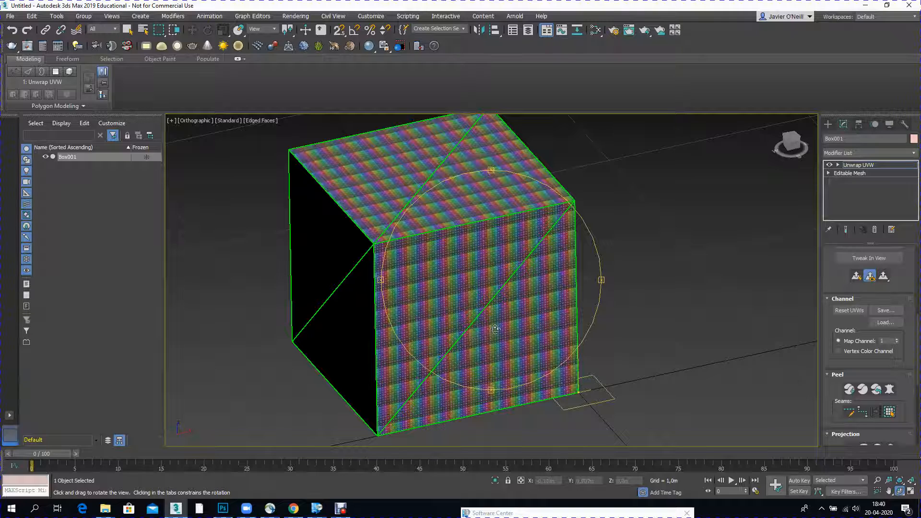
left_click_drag(497, 328, 445, 322)
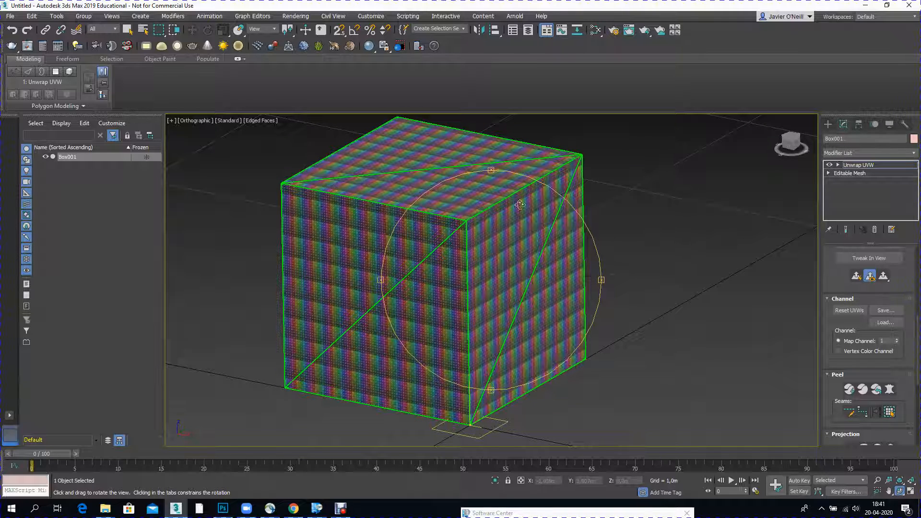
left_click_drag(473, 306, 534, 315)
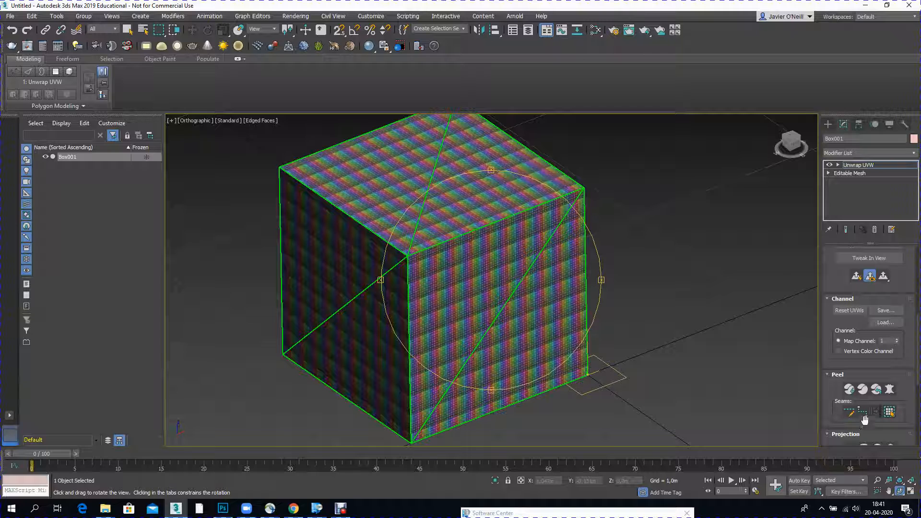
left_click_drag(528, 280, 513, 281)
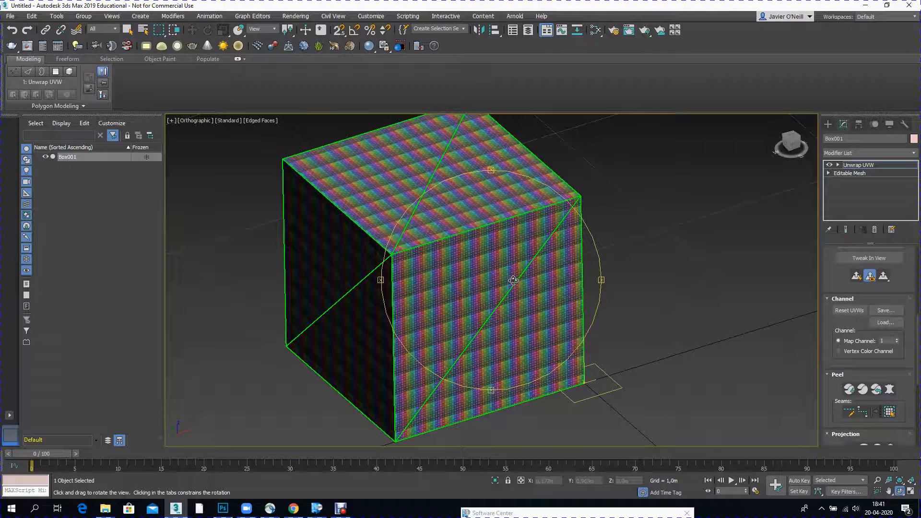